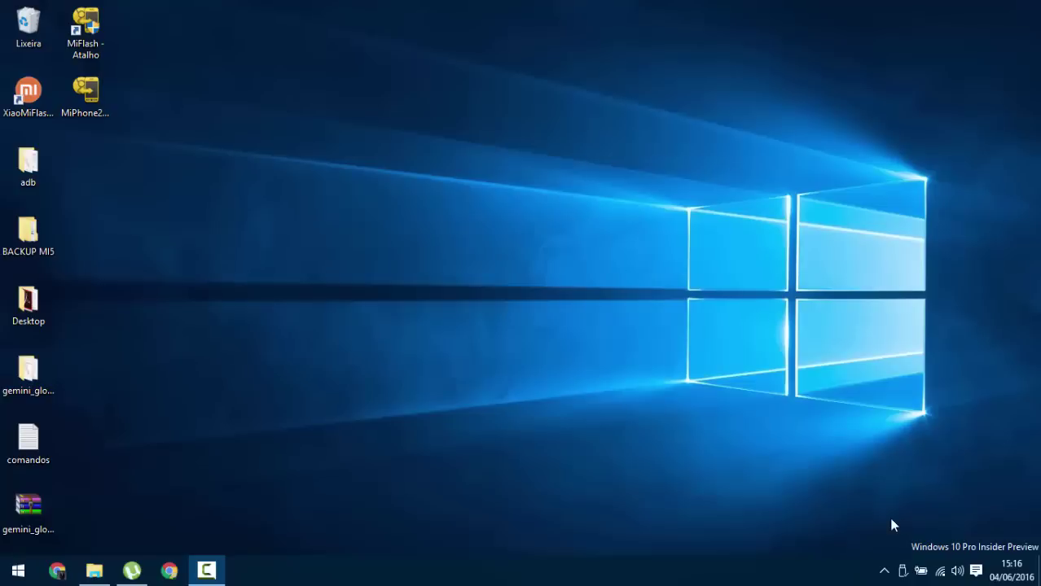
# Step: Open the adb folder from the desktop and launch a command window in it, moved clear of the folder's file list
pyautogui.doubleClick(27, 171)
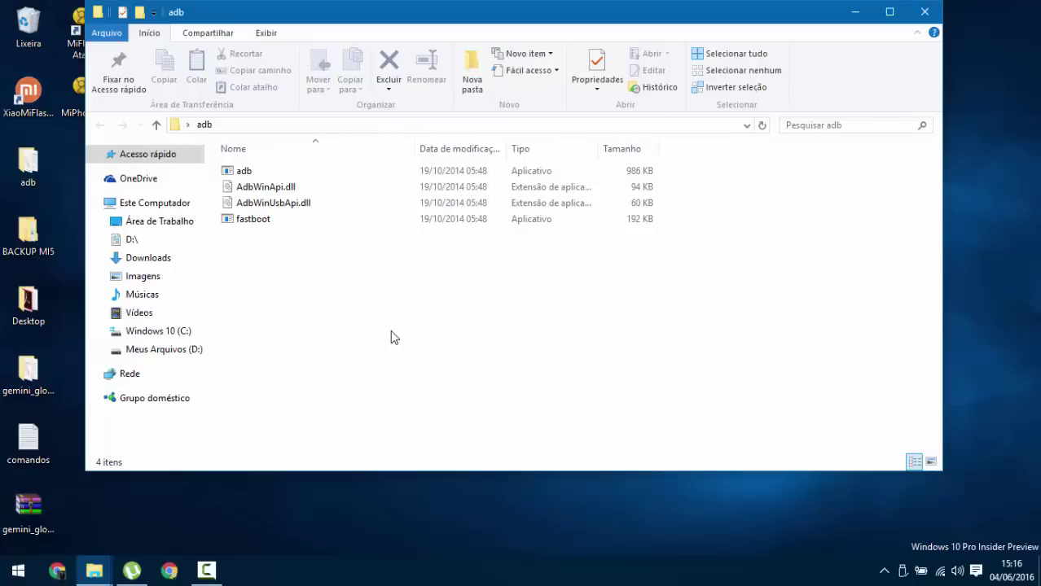
pyautogui.rightClick(391, 332)
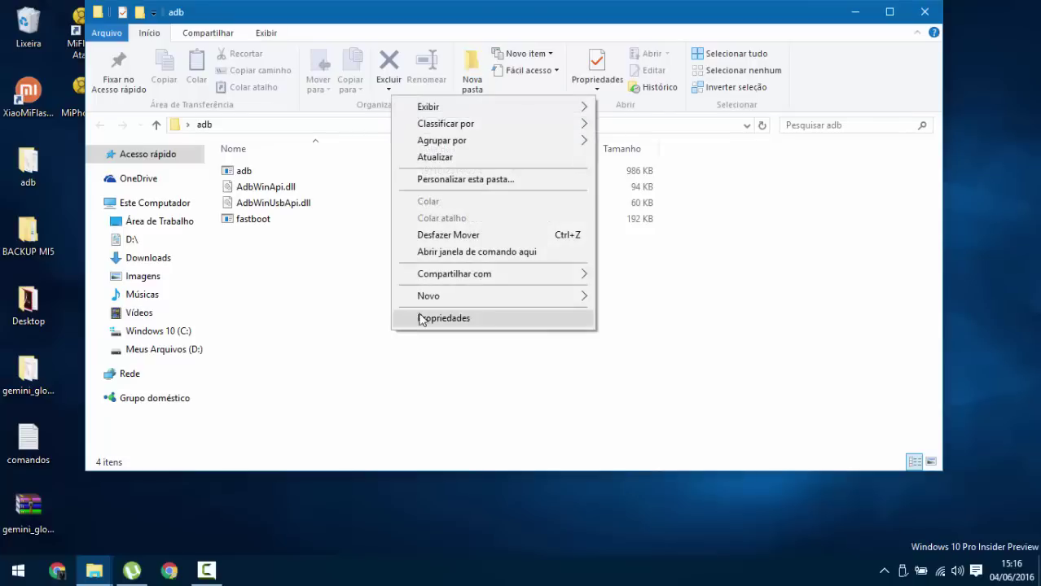
pyautogui.click(470, 252)
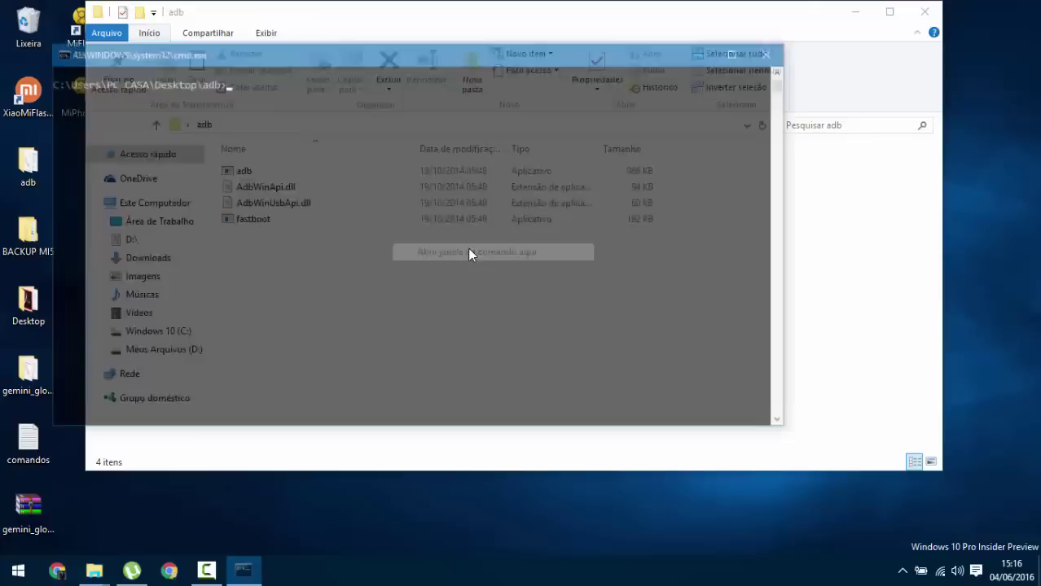
pyautogui.moveTo(405, 53); pyautogui.dragTo(643, 130)
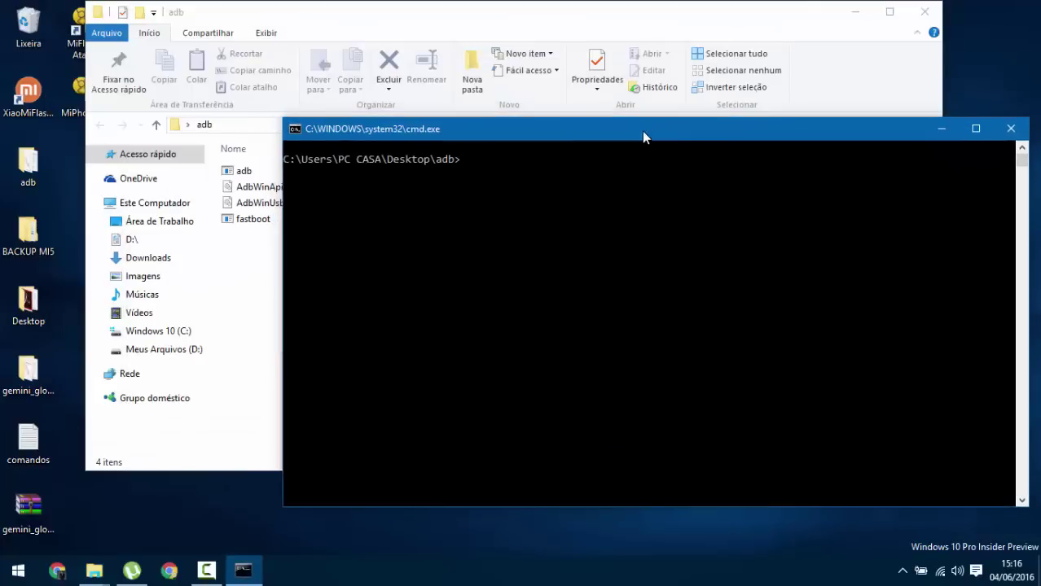
# Step: Copy both commands from the comandos text file and run fastboot devices and fastboot oem edl in the command window
pyautogui.doubleClick(49, 458)
pyautogui.hotkey('ctrl', 'a')
pyautogui.hotkey('ctrl', 'c')
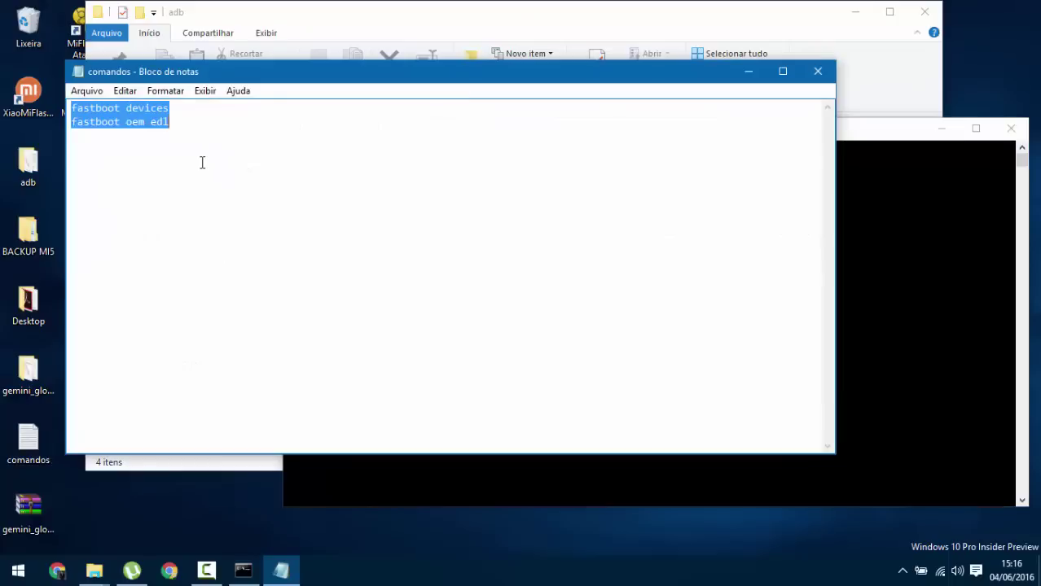
pyautogui.hotkey('alt', 'Tab')
pyautogui.rightClick(597, 218)
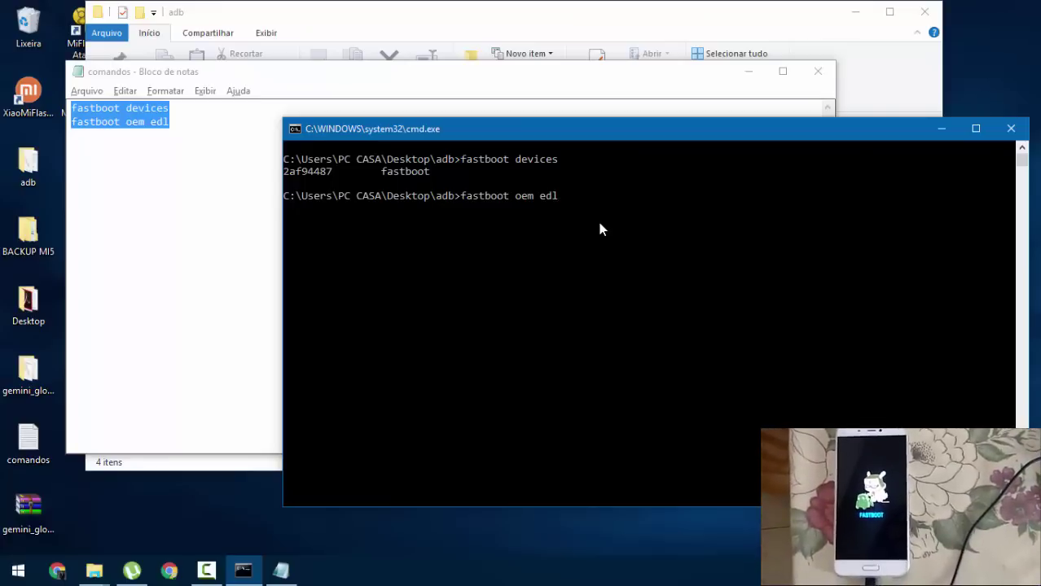
pyautogui.press('Return')
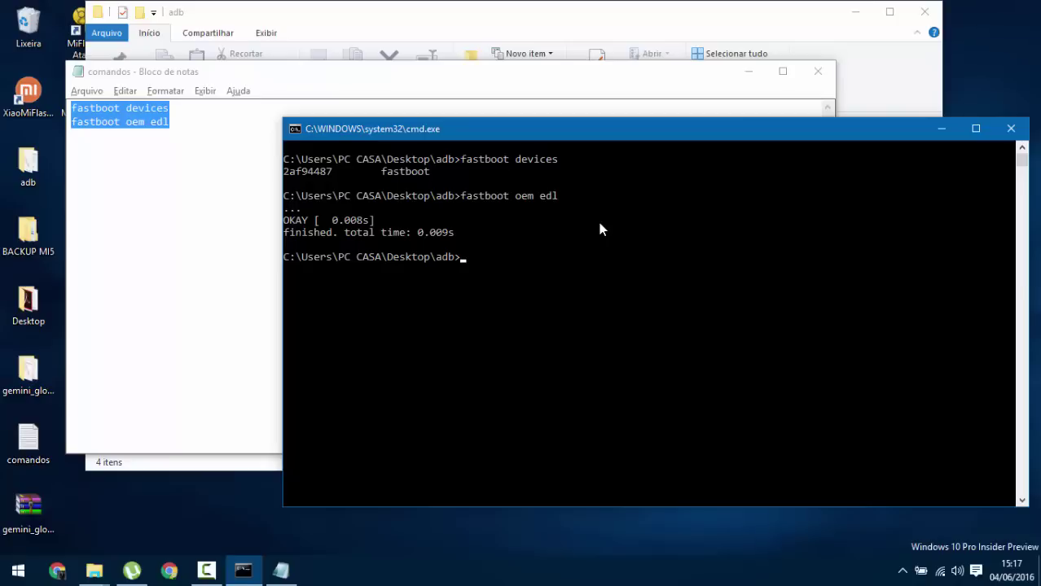
# Step: Minimize the command window, the comandos file and the adb folder, and launch XiaoMiFlash from the desktop
pyautogui.click(942, 129)
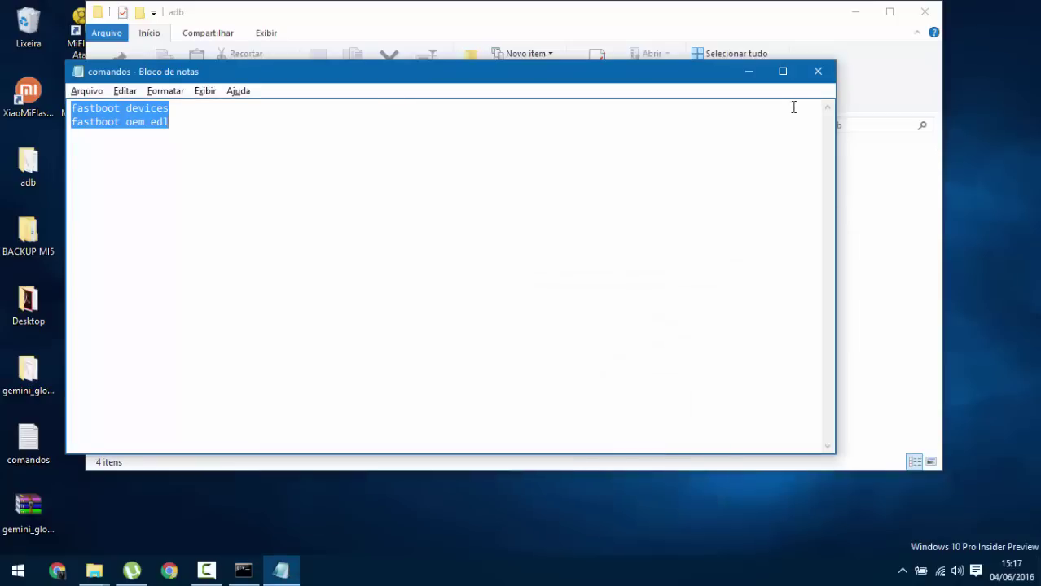
pyautogui.click(737, 77)
pyautogui.click(855, 11)
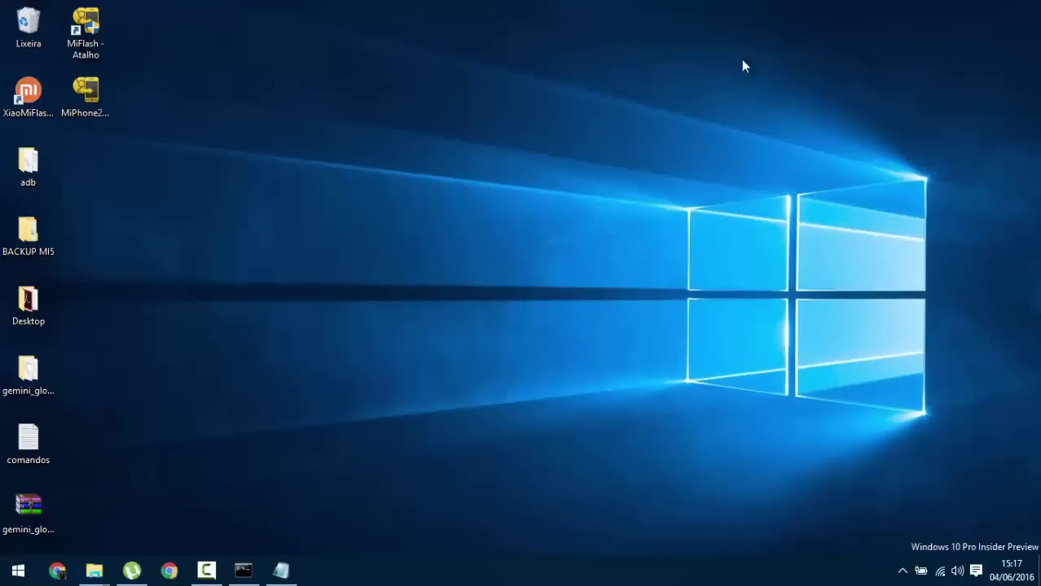
pyautogui.click(41, 114)
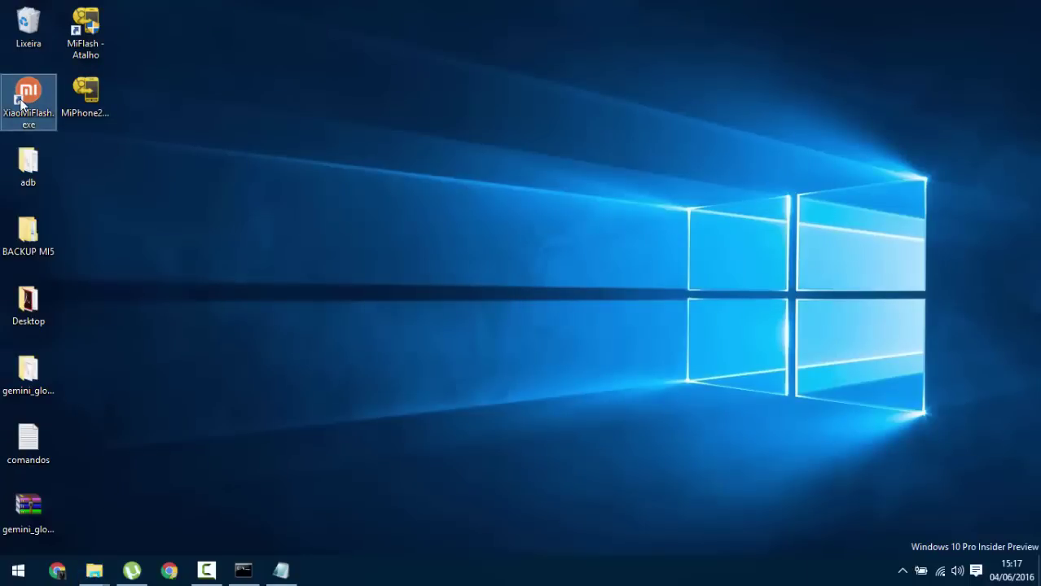
pyautogui.doubleClick(22, 102)
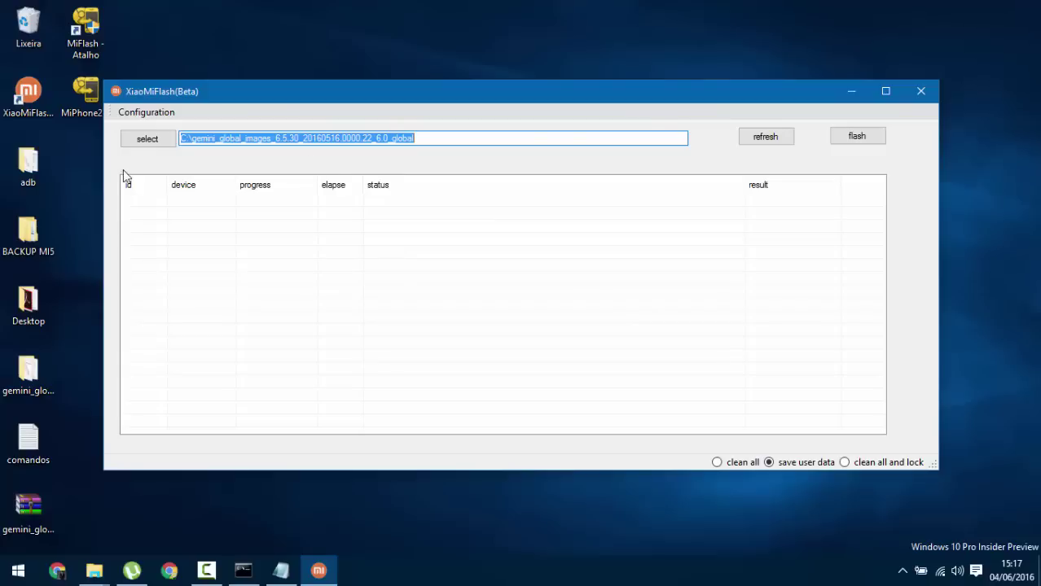
# Step: Minimize XiaoMiFlash and check the contents of the gemini_global_images firmware folder on the desktop
pyautogui.click(851, 91)
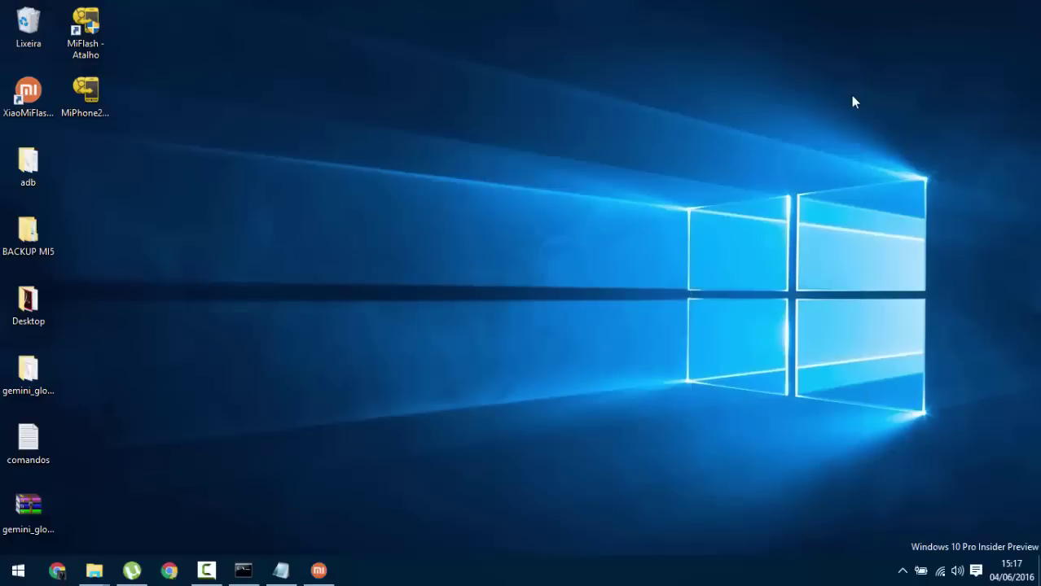
pyautogui.press('x')
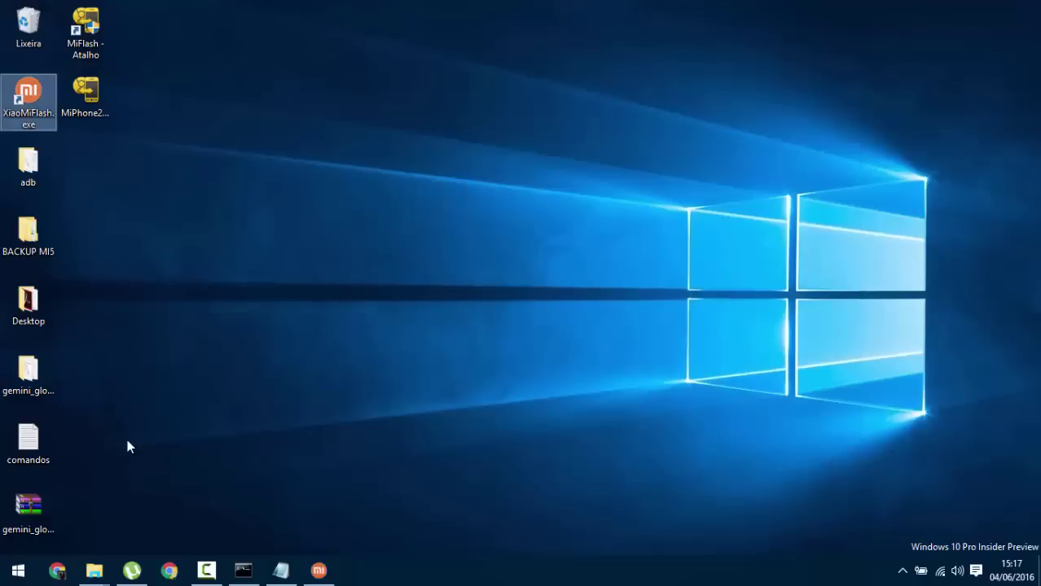
pyautogui.click(148, 273)
pyautogui.doubleClick(25, 370)
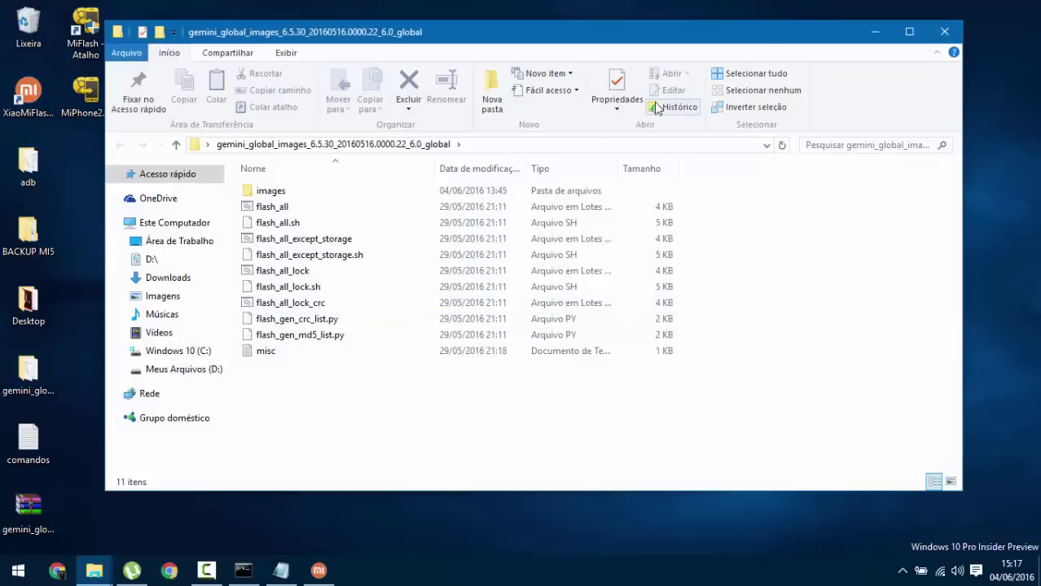
pyautogui.click(944, 31)
# Step: Move the extracted gemini_global_images_6.5.30_20160516.0000.22_6.0_global folder from the desktop to the root of drive C:
pyautogui.click(29, 373)
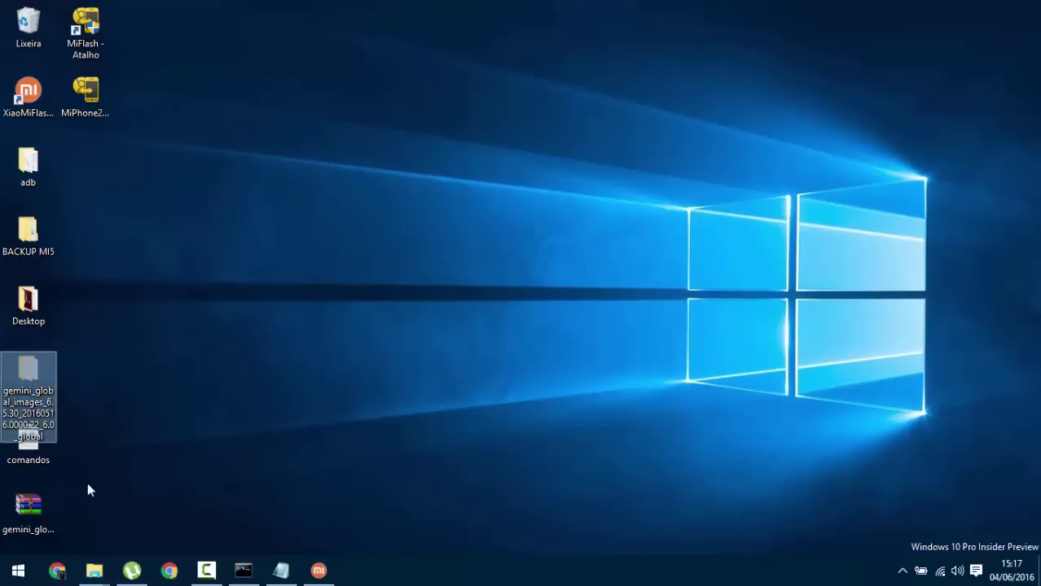
pyautogui.click(15, 523)
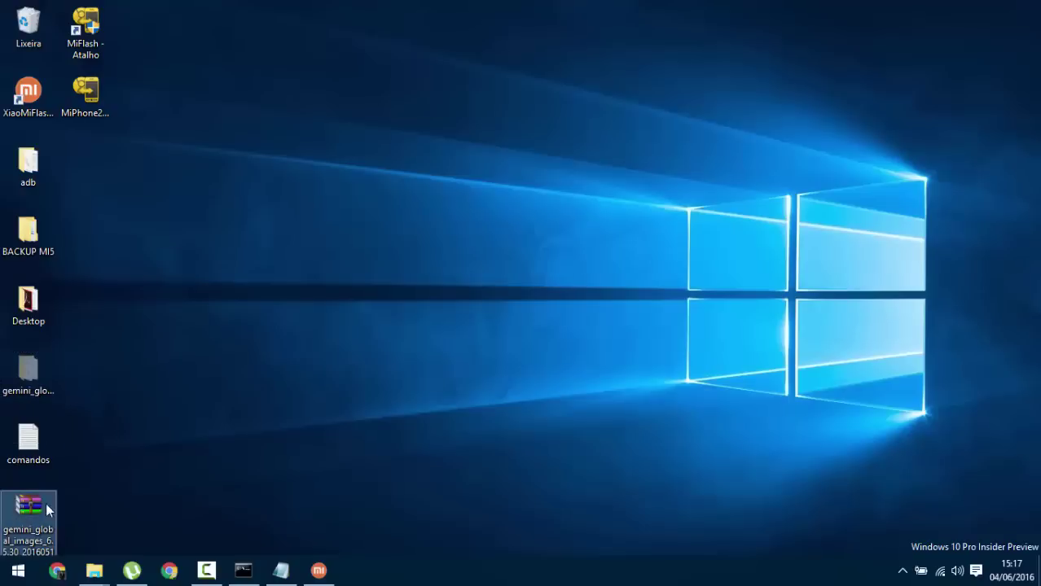
pyautogui.click(27, 405)
pyautogui.moveTo(96, 571)
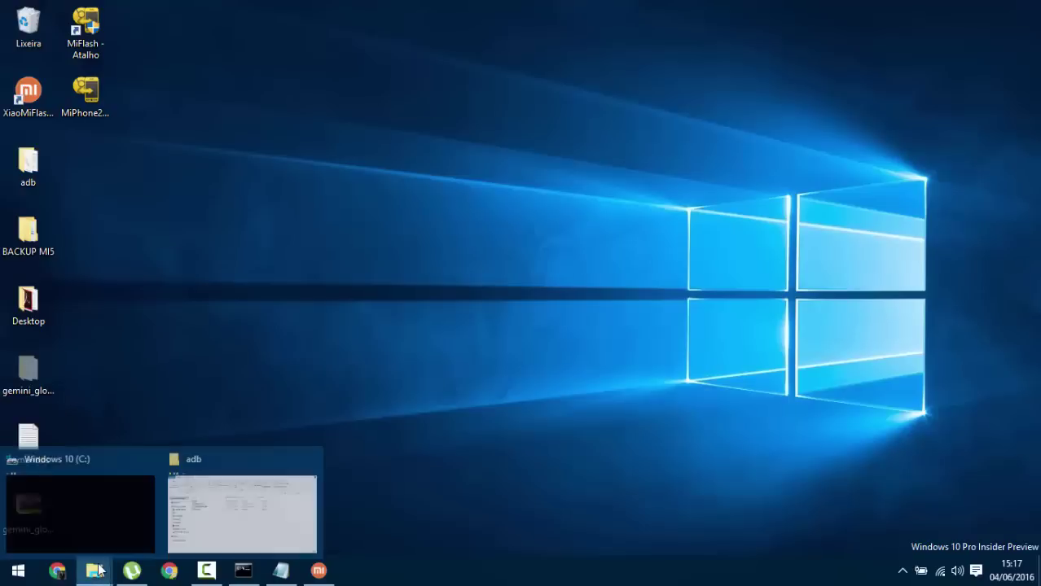
pyautogui.click(112, 492)
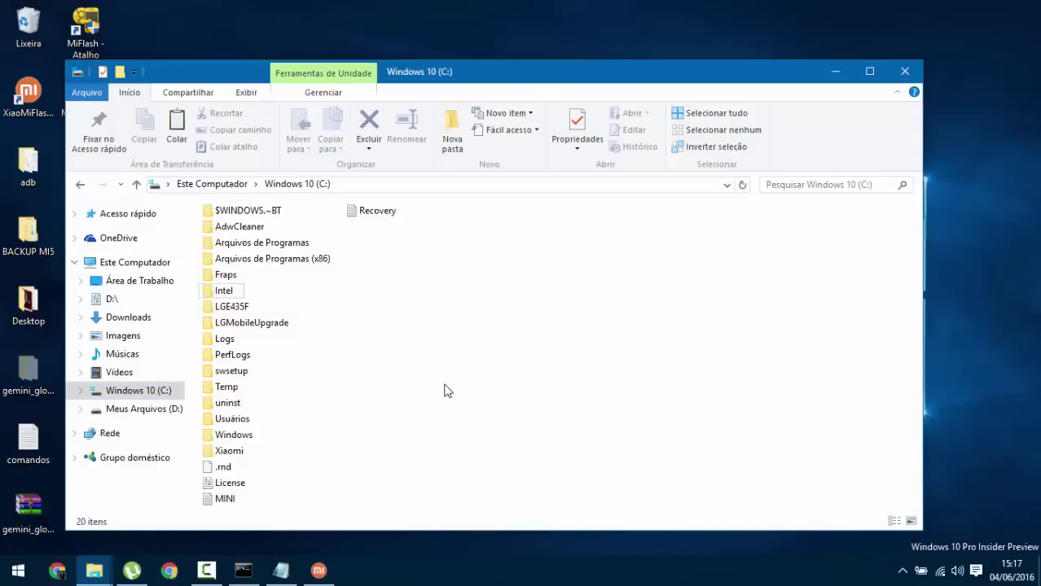
pyautogui.hotkey('ctrl', 'v')
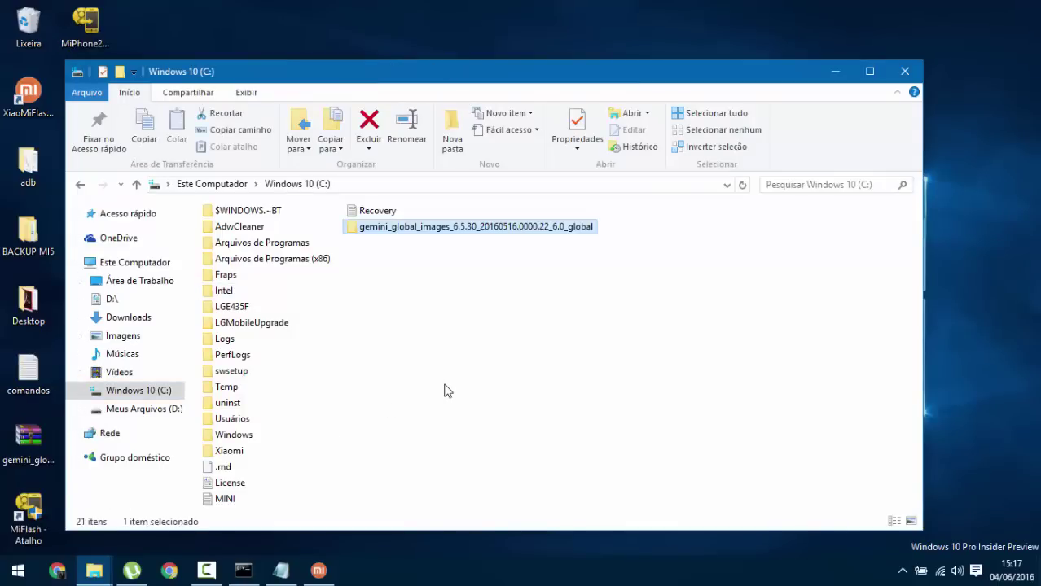
pyautogui.click(905, 76)
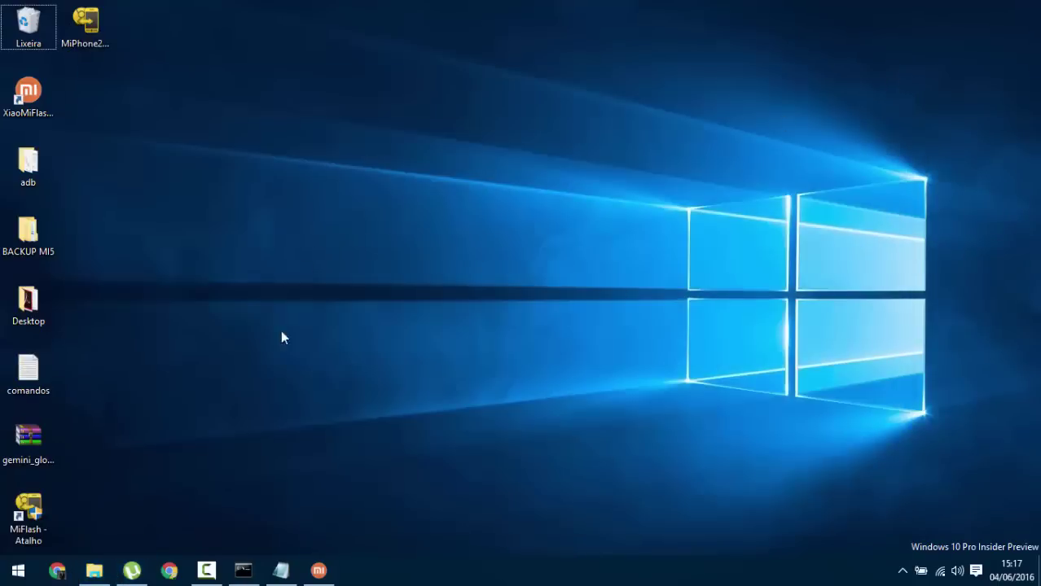
# Step: In XiaoMiFlash, select C:\gemini_global_images_6.5.30_20160516.0000.22_6.0_global as the firmware folder and refresh the device list
pyautogui.click(319, 571)
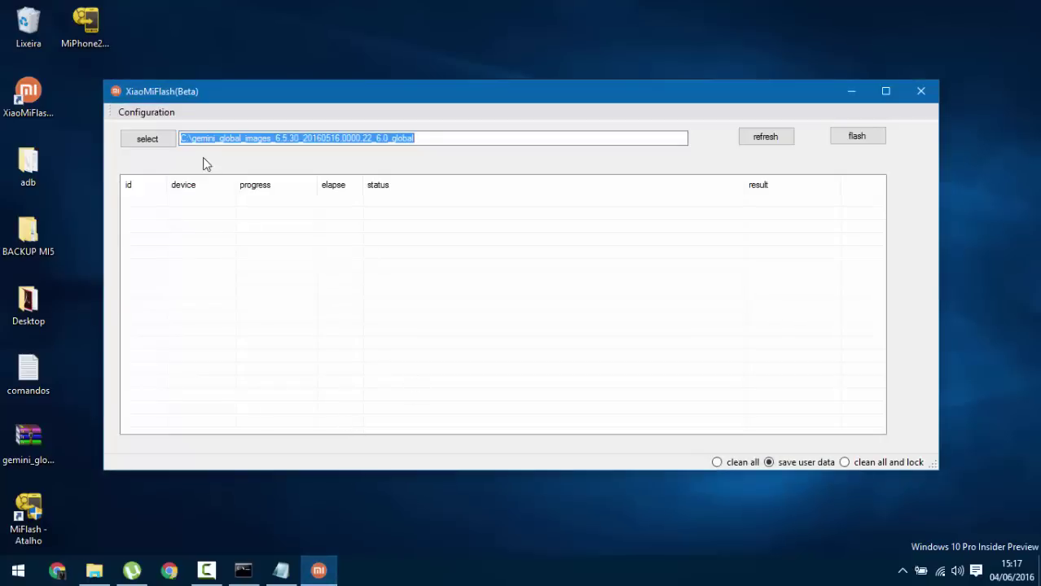
pyautogui.click(161, 137)
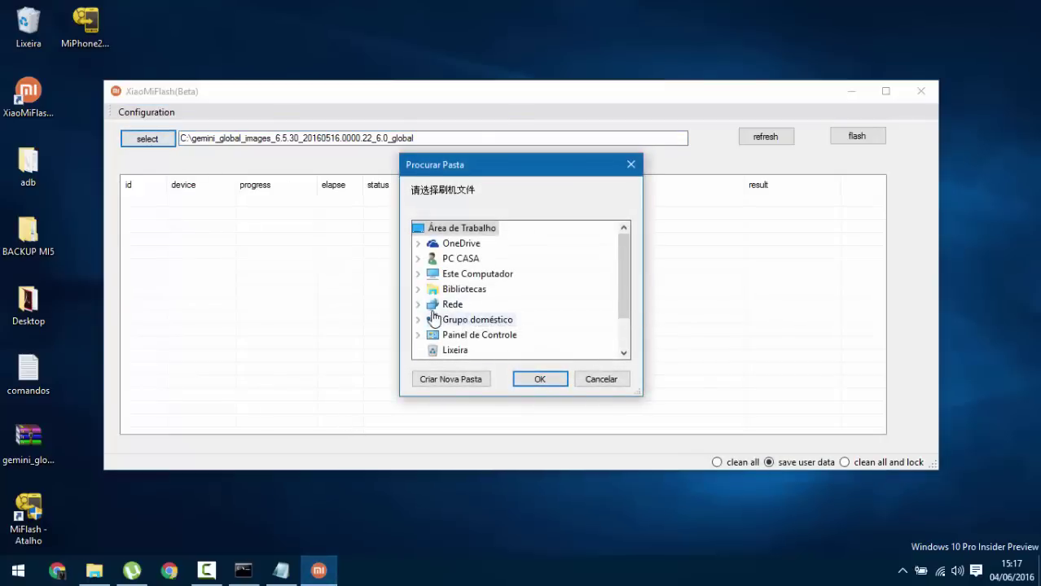
pyautogui.click(419, 275)
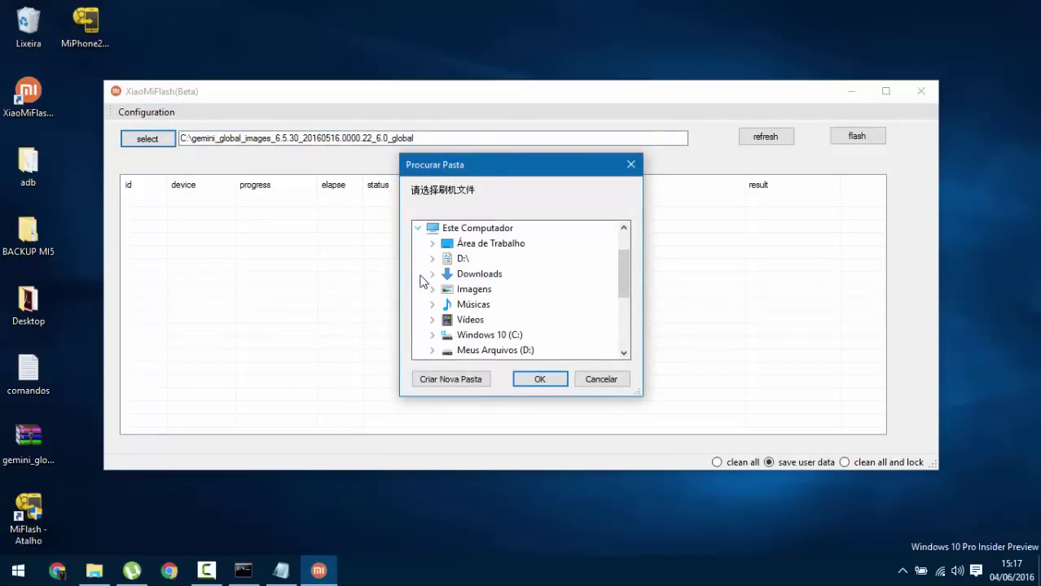
pyautogui.doubleClick(472, 335)
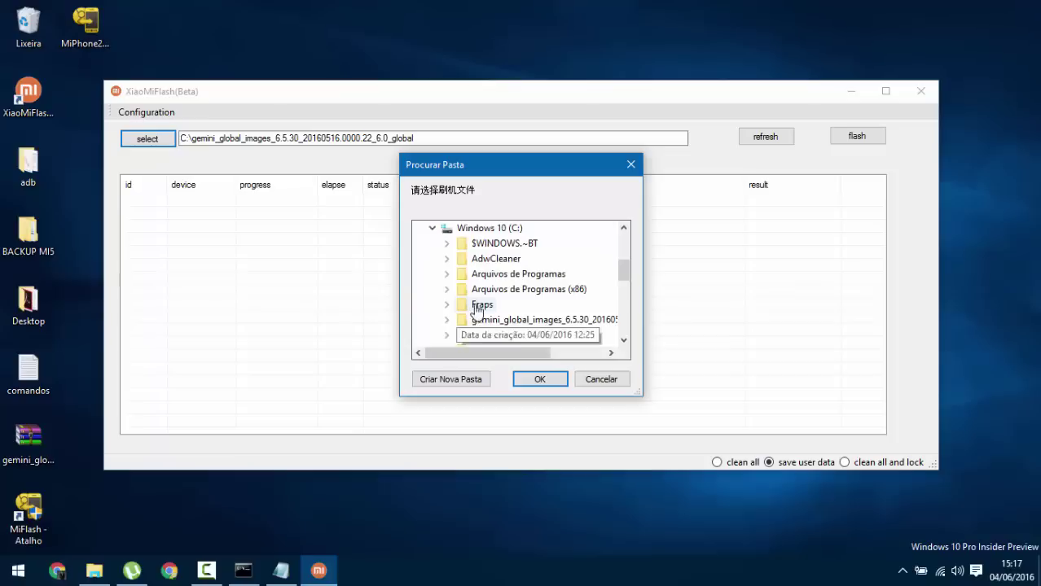
pyautogui.doubleClick(500, 322)
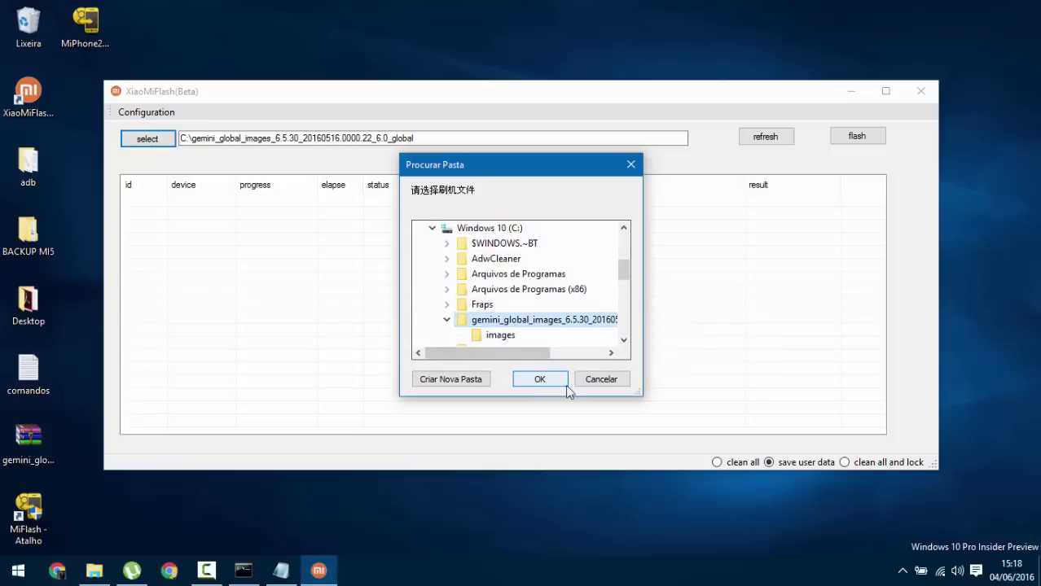
pyautogui.click(533, 379)
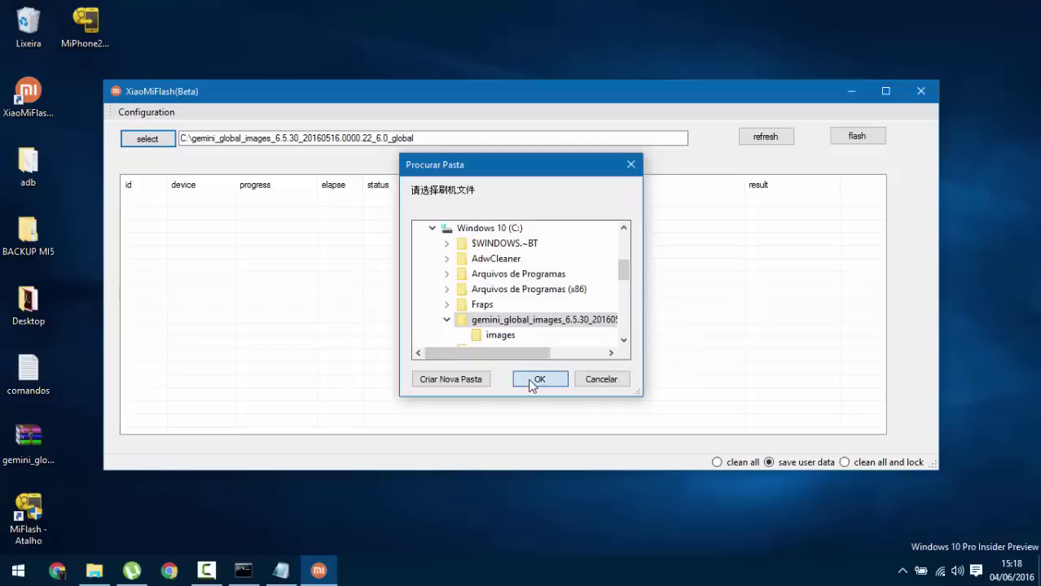
pyautogui.click(761, 140)
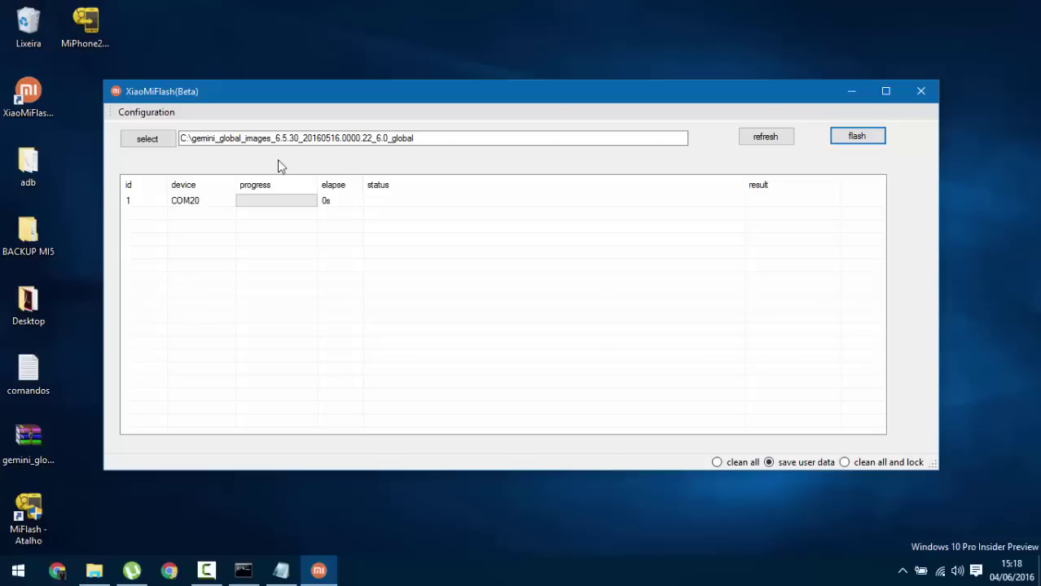
pyautogui.click(214, 141)
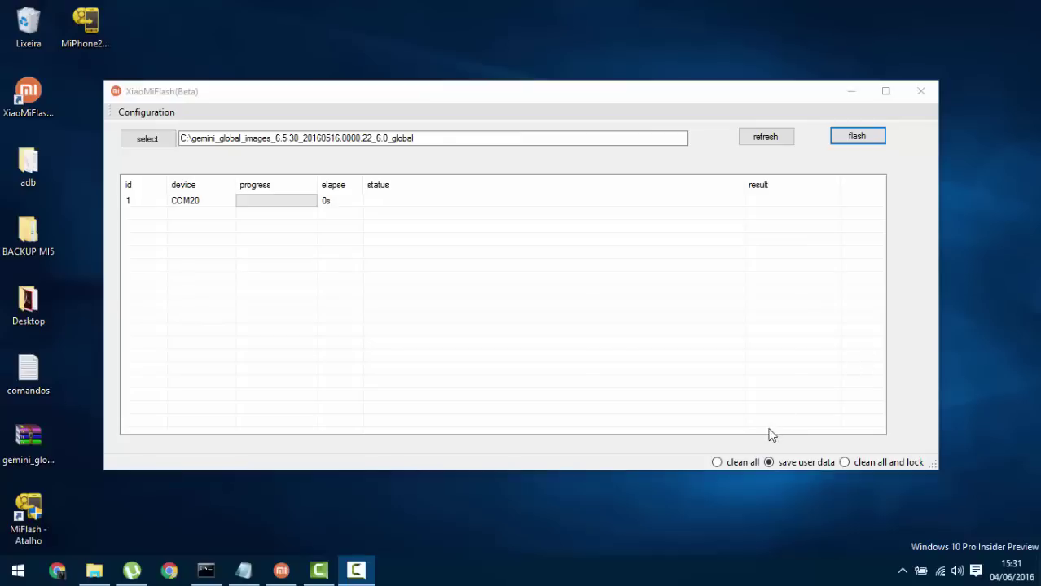
# Step: Flash the firmware to the connected phone with the clean all option and maximize the XiaoMiFlash window
pyautogui.click(732, 466)
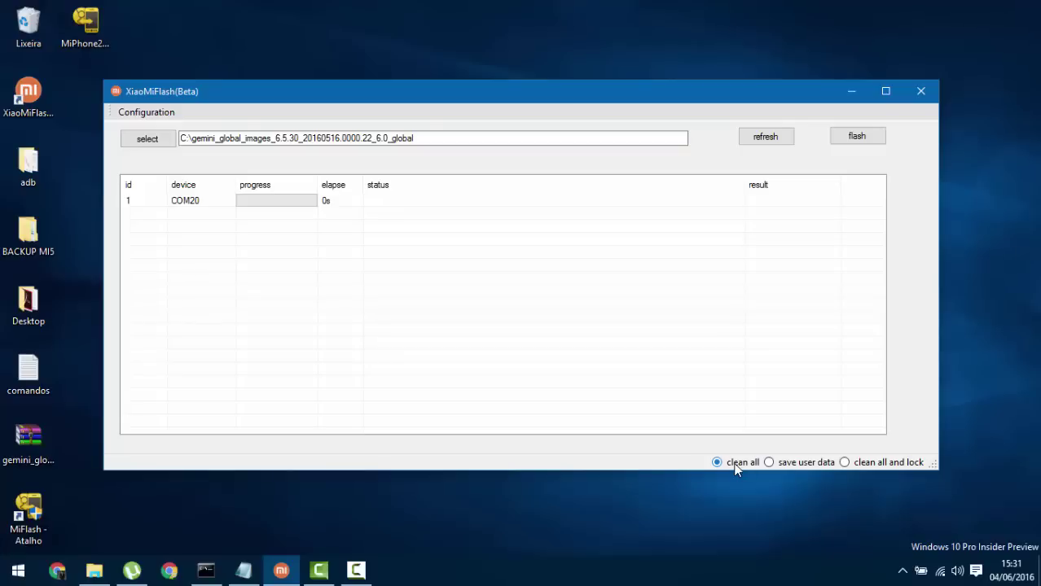
pyautogui.click(858, 137)
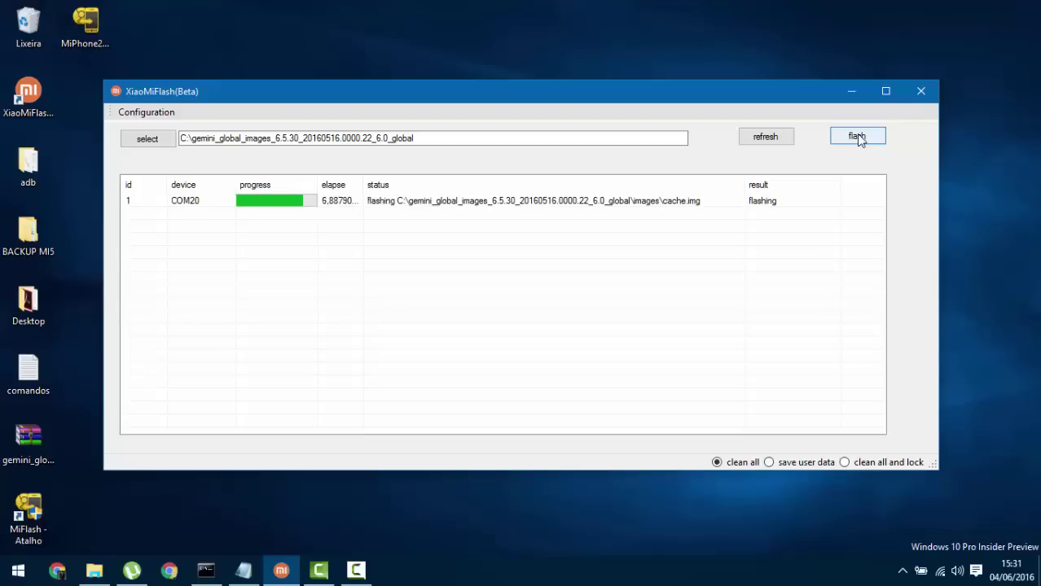
pyautogui.click(885, 90)
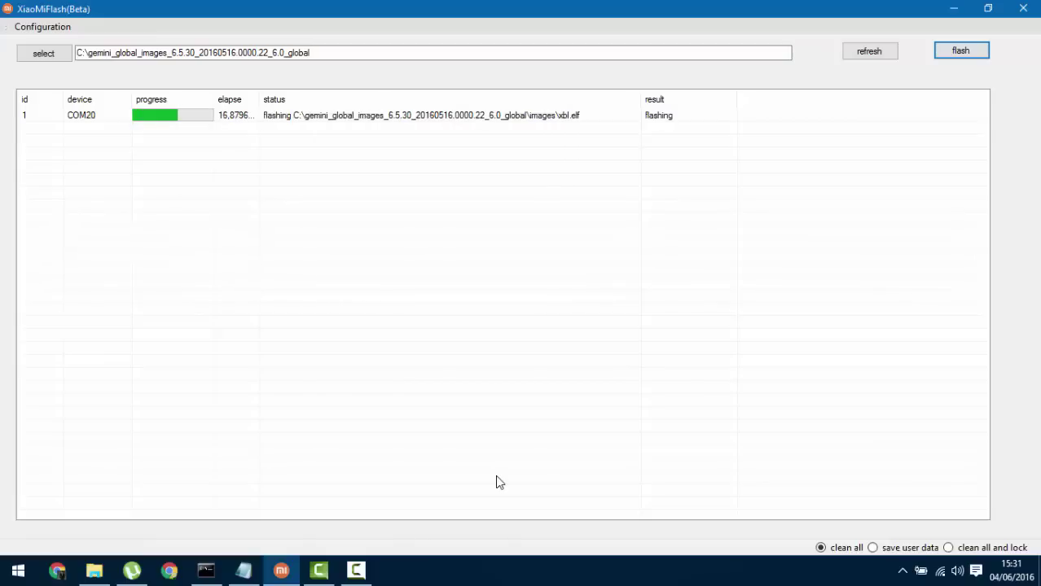
pyautogui.click(356, 571)
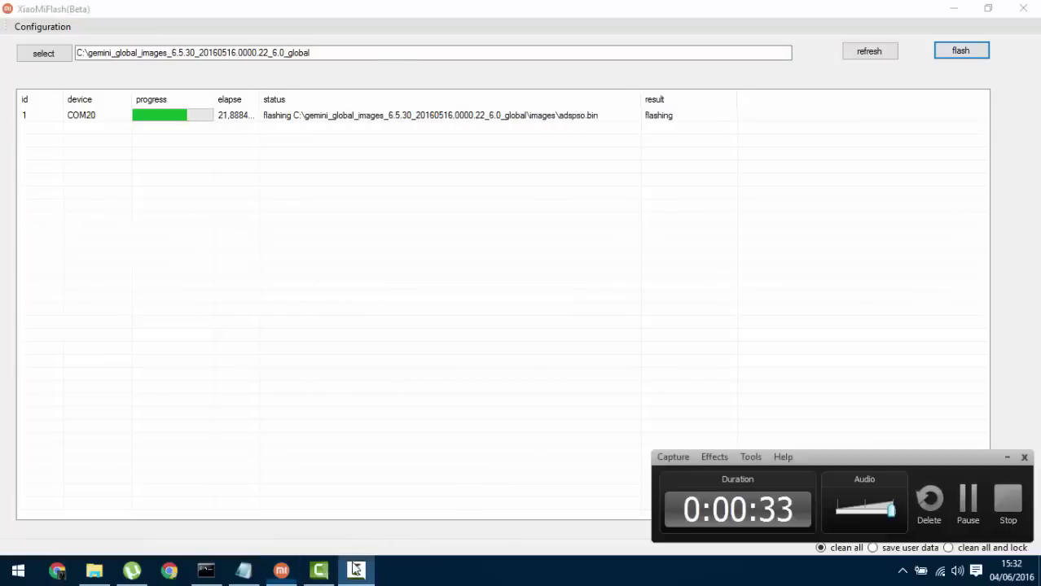
pyautogui.click(870, 430)
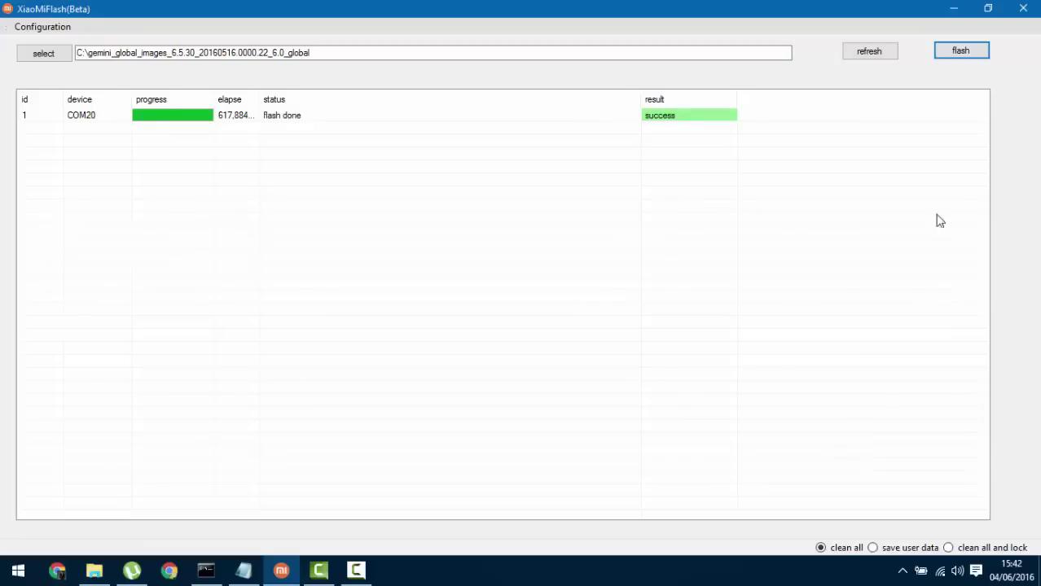
pyautogui.click(358, 574)
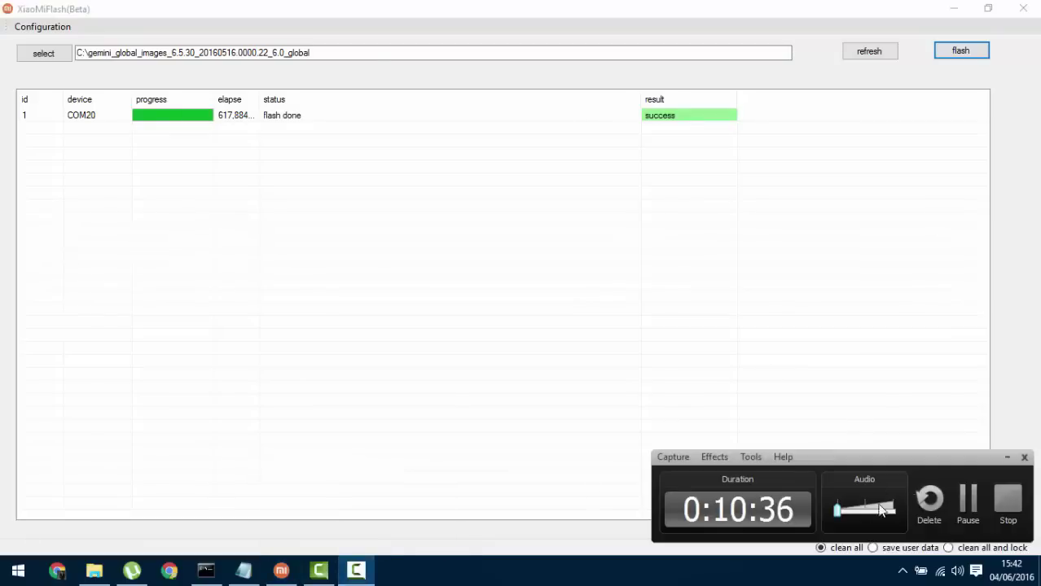
pyautogui.click(1007, 456)
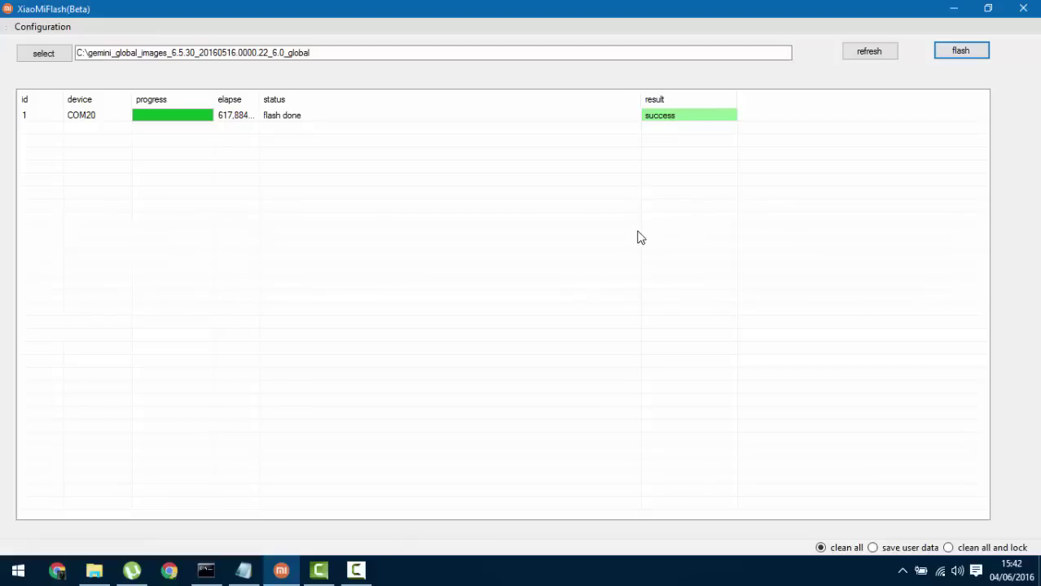
pyautogui.click(368, 576)
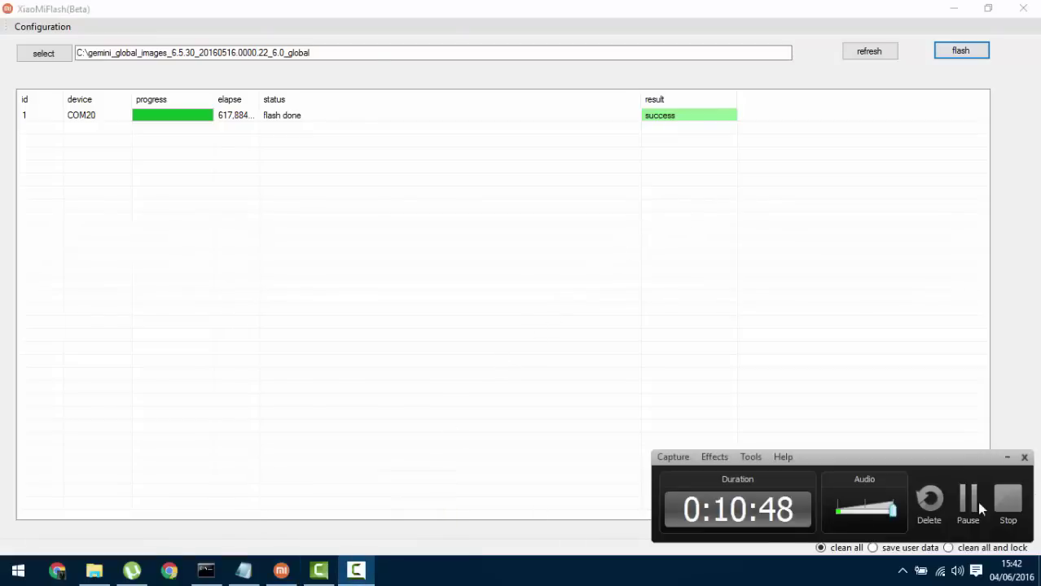
pyautogui.click(1011, 503)
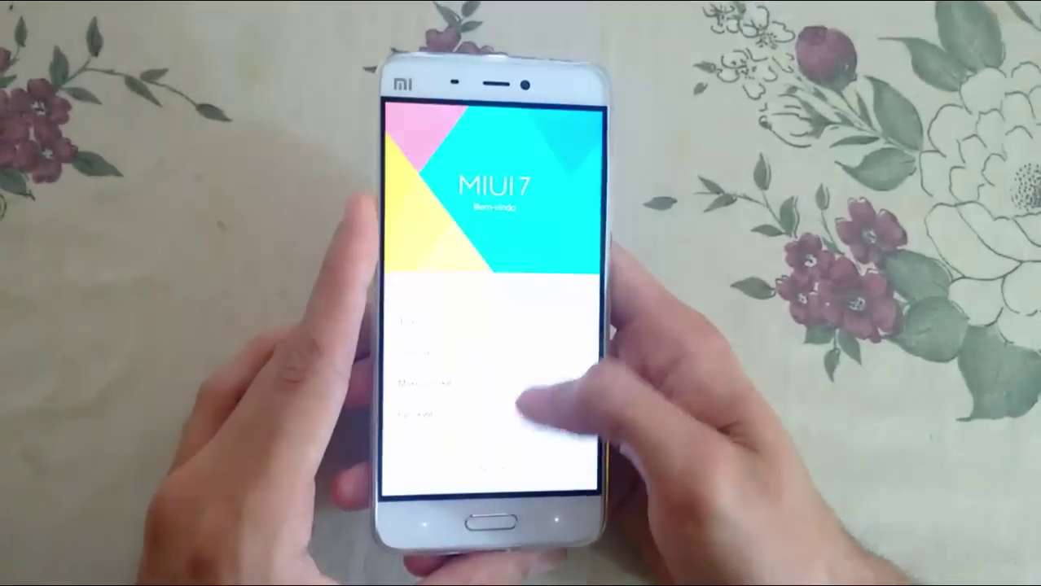
pyautogui.scroll(5, 481, 367)
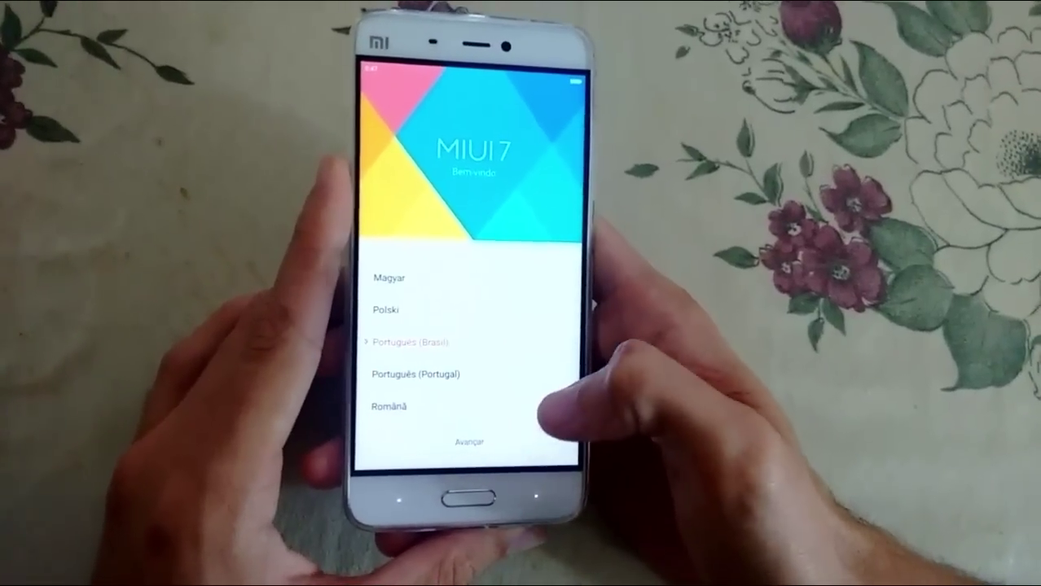
pyautogui.click(471, 441)
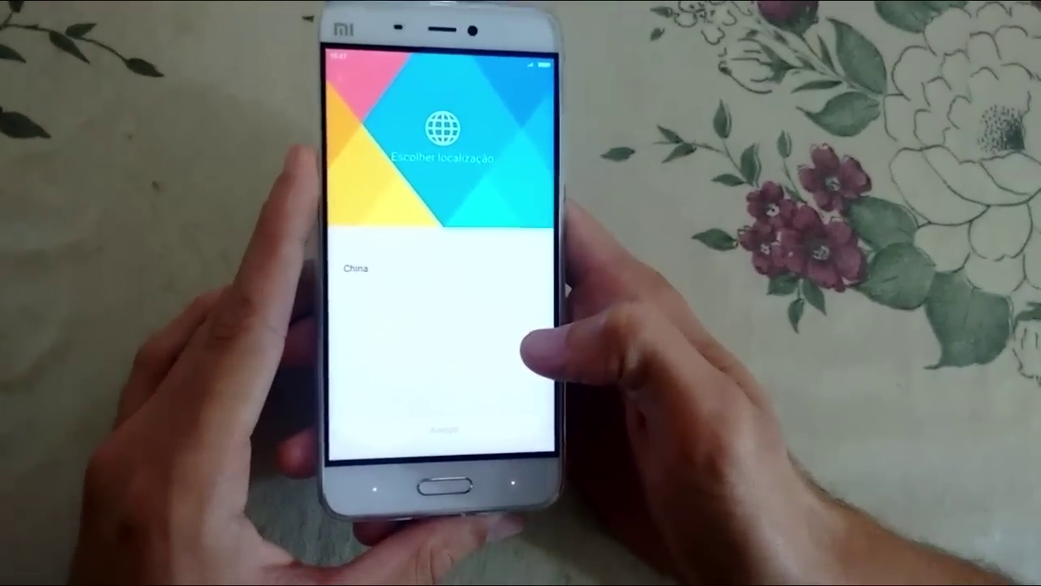